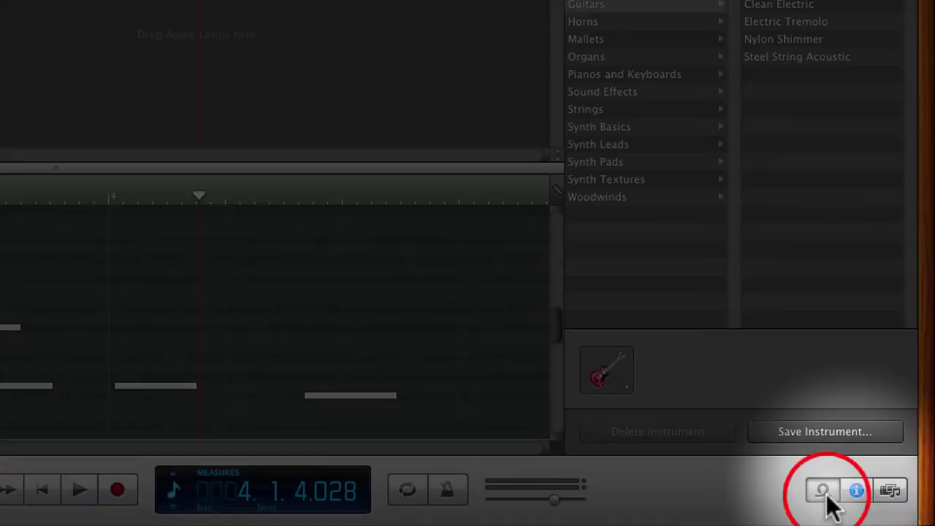
Show the loop browser filtered to the 105 Percussion loops, such as Bongo Groove and Conga Groove
{"action": "left_click", "coordinate": [825, 495]}
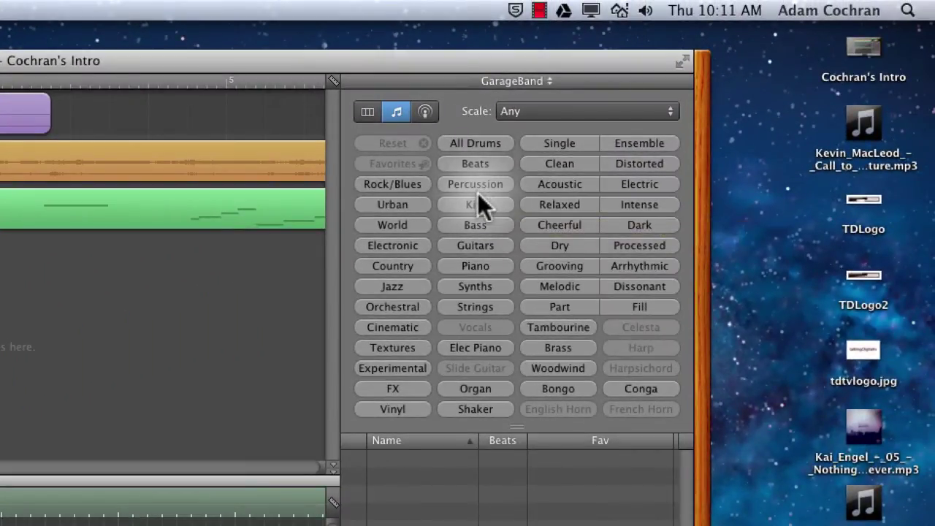
{"action": "left_click", "coordinate": [473, 187]}
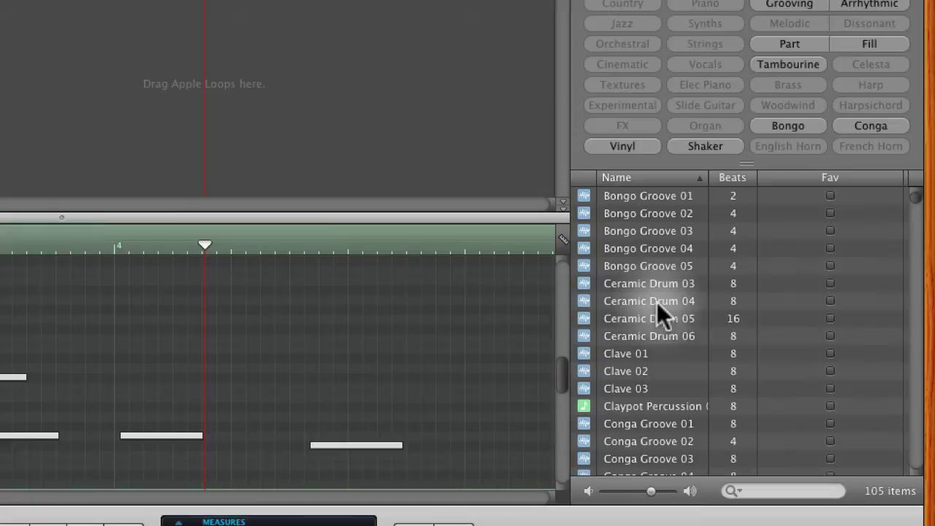
{"action": "scroll", "coordinate": [657, 302], "scroll_direction": "down", "scroll_amount": 10}
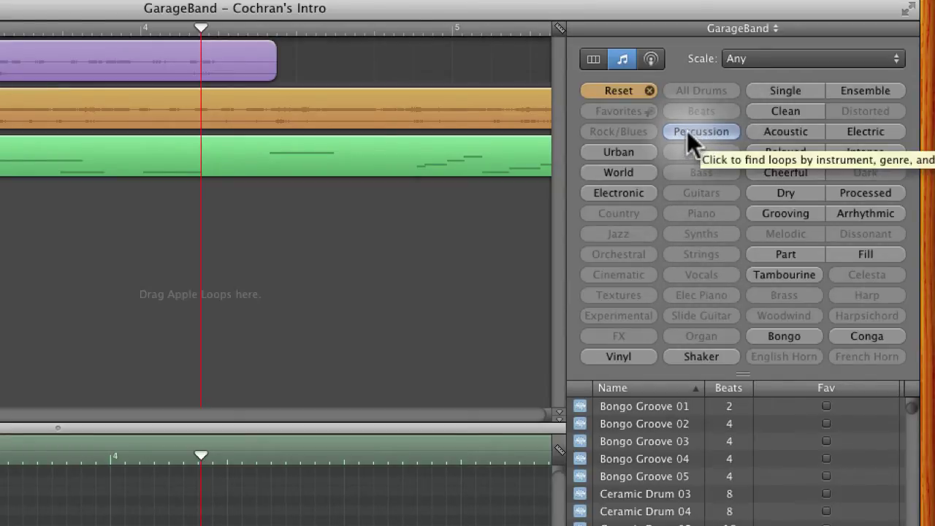
Add the World, Cheerful and Tambourine keyword filters to the percussion loop list
{"action": "left_click", "coordinate": [624, 171]}
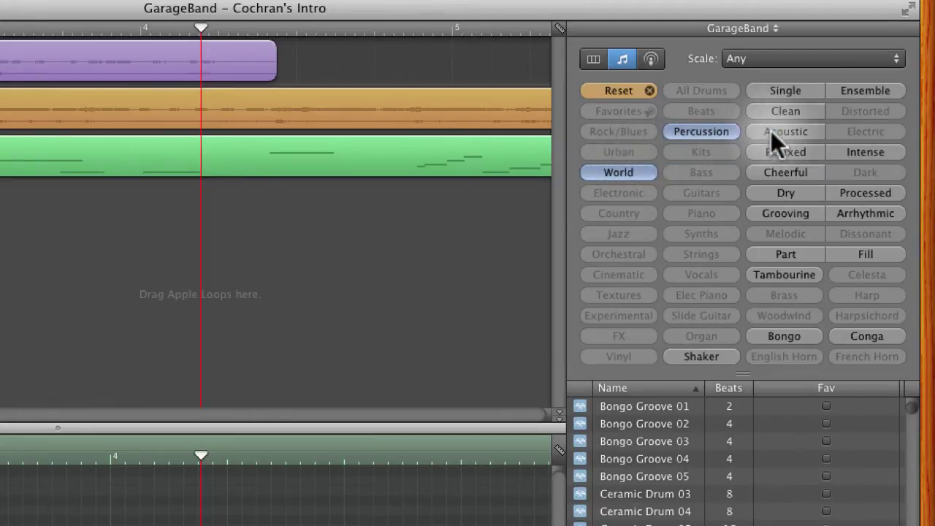
{"action": "left_click", "coordinate": [799, 170]}
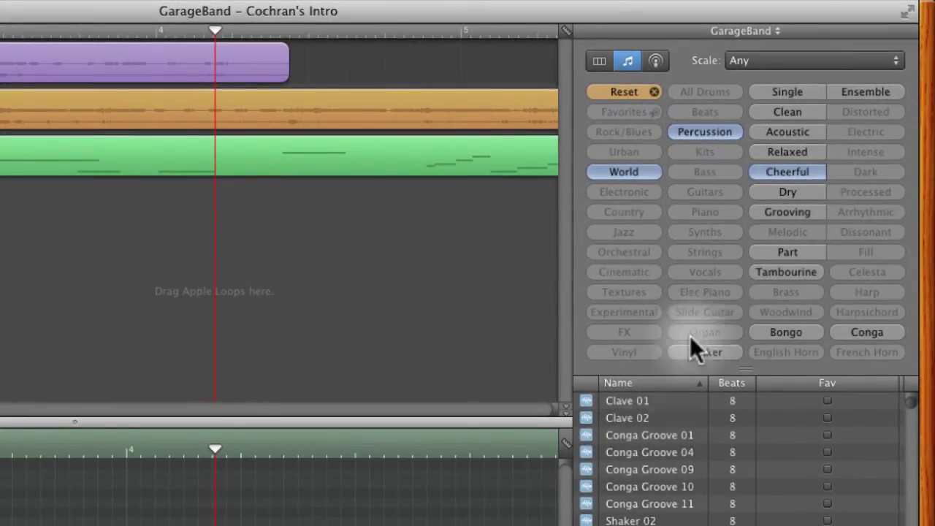
{"action": "scroll", "coordinate": [657, 505], "scroll_direction": "down", "scroll_amount": 3}
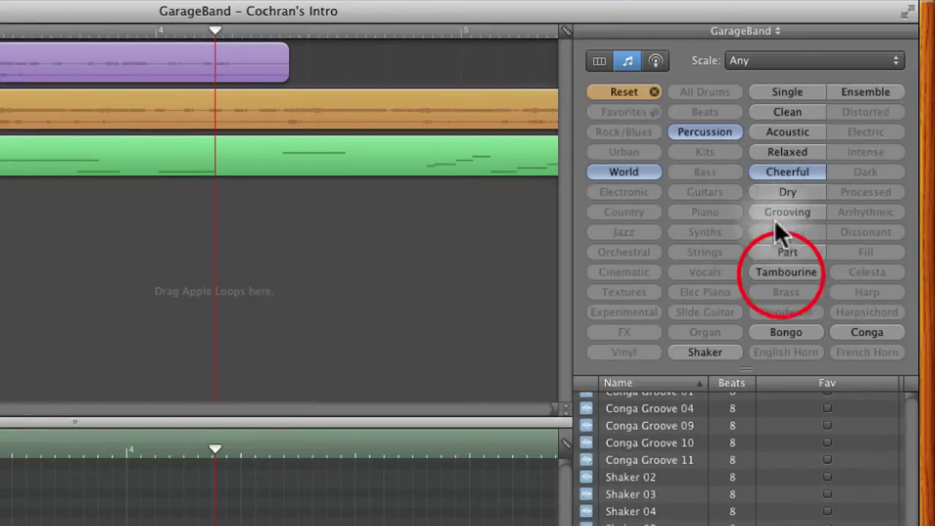
{"action": "left_click", "coordinate": [781, 274]}
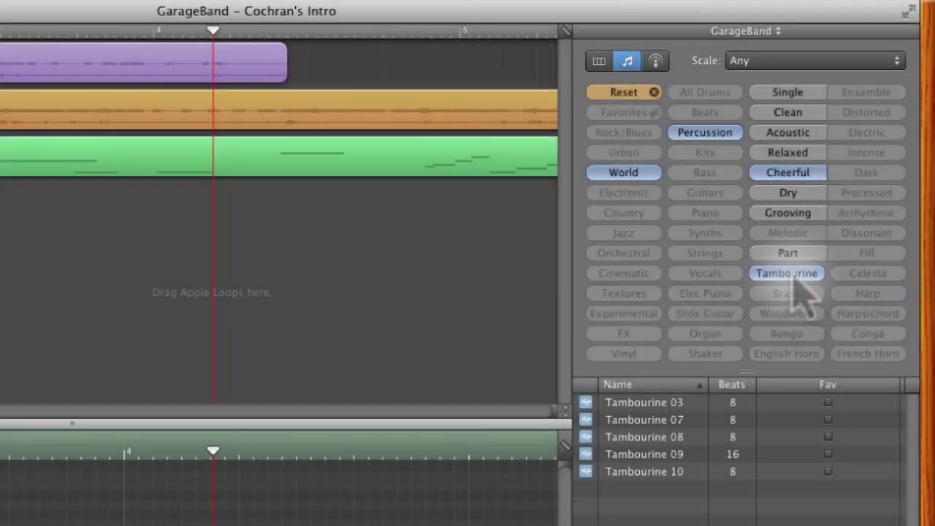
Try the Acoustic and Dry mood filters, return to Cheerful, and preview Tambourine 03
{"action": "left_click", "coordinate": [789, 176]}
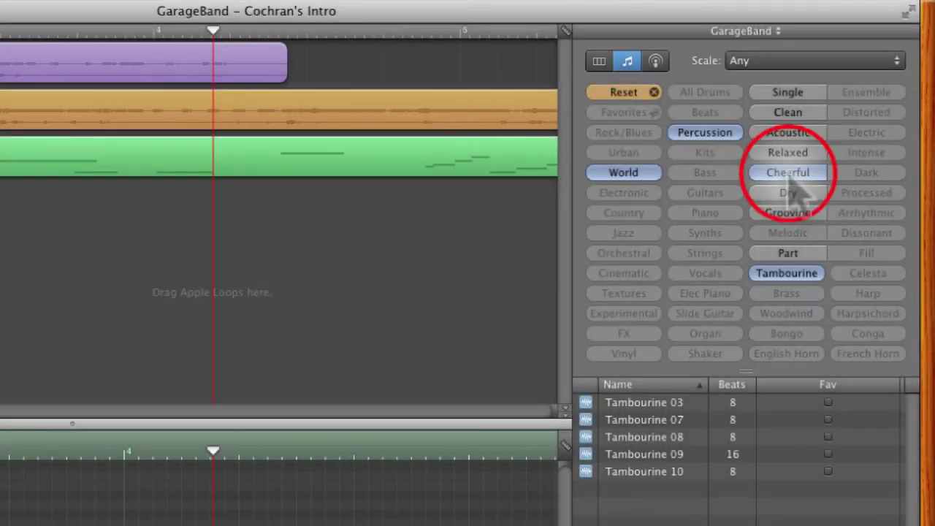
{"action": "left_click", "coordinate": [791, 175]}
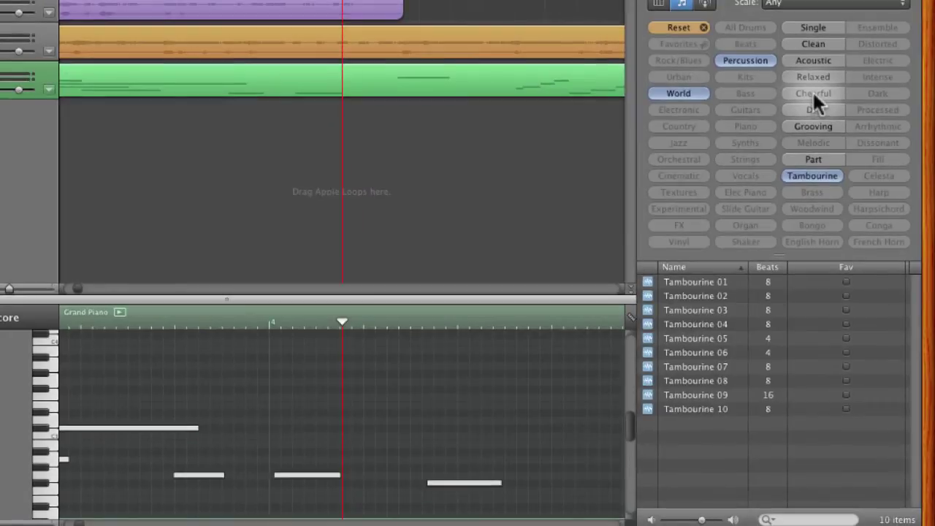
{"action": "left_click", "coordinate": [811, 66]}
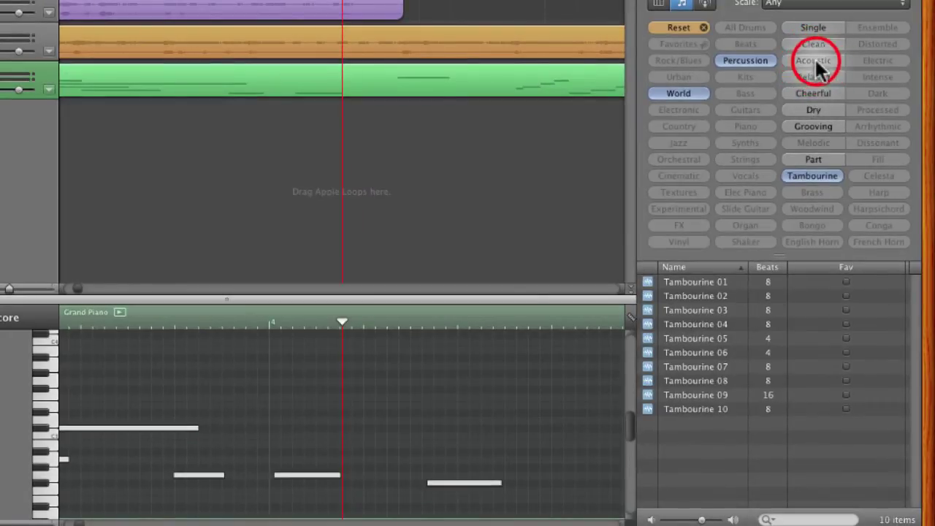
{"action": "left_click", "coordinate": [817, 30]}
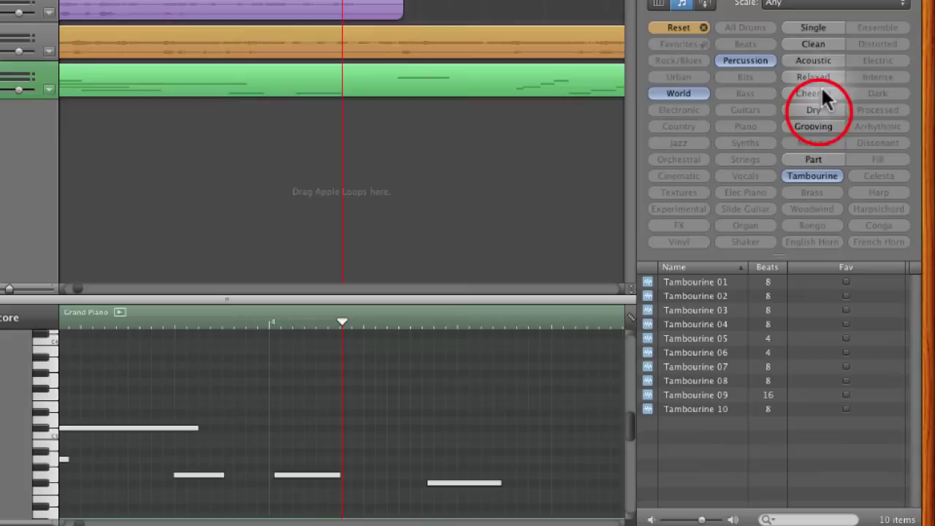
{"action": "left_click", "coordinate": [818, 108]}
{"action": "left_click", "coordinate": [818, 92]}
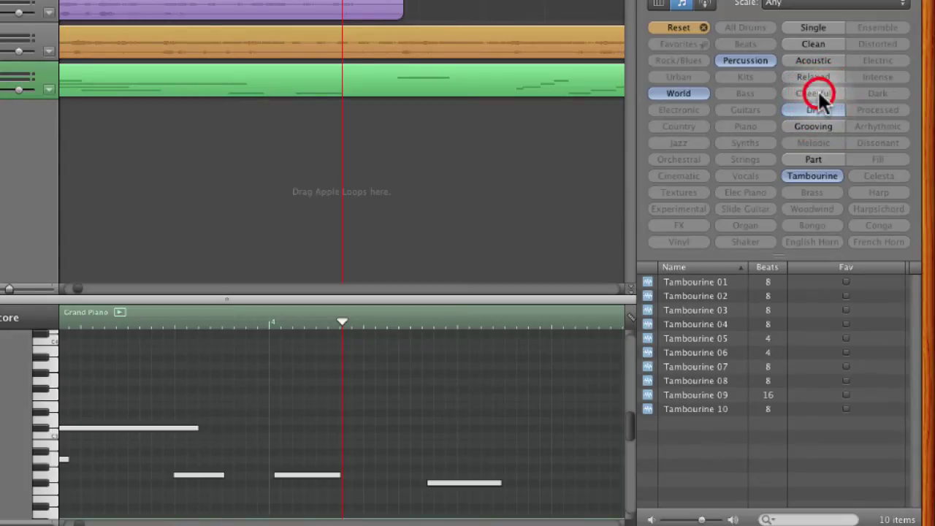
{"action": "left_click", "coordinate": [812, 112]}
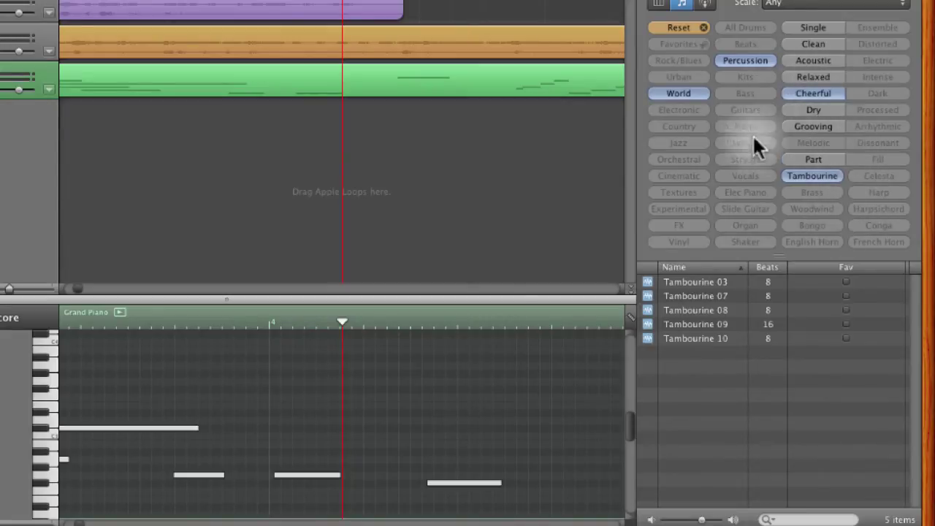
{"action": "left_click", "coordinate": [678, 286]}
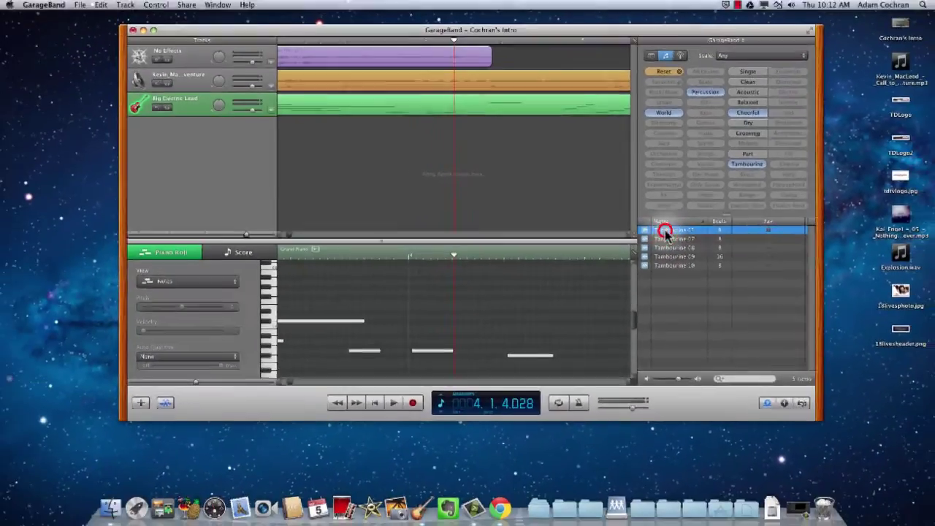
Drag Tambourine 03 into the project as a new track and shift it to the song start
{"action": "left_click_drag", "start_coordinate": [665, 229], "coordinate": [324, 135]}
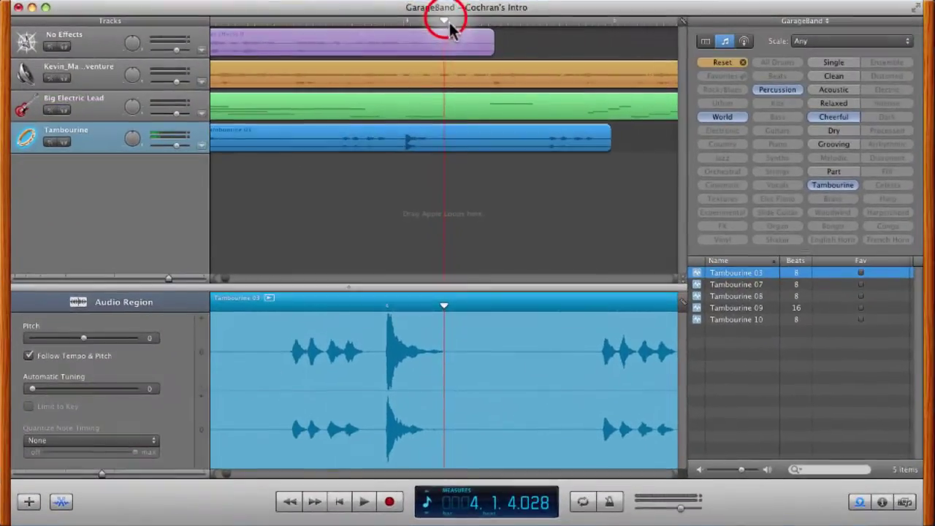
{"action": "left_click_drag", "start_coordinate": [449, 28], "coordinate": [174, 31]}
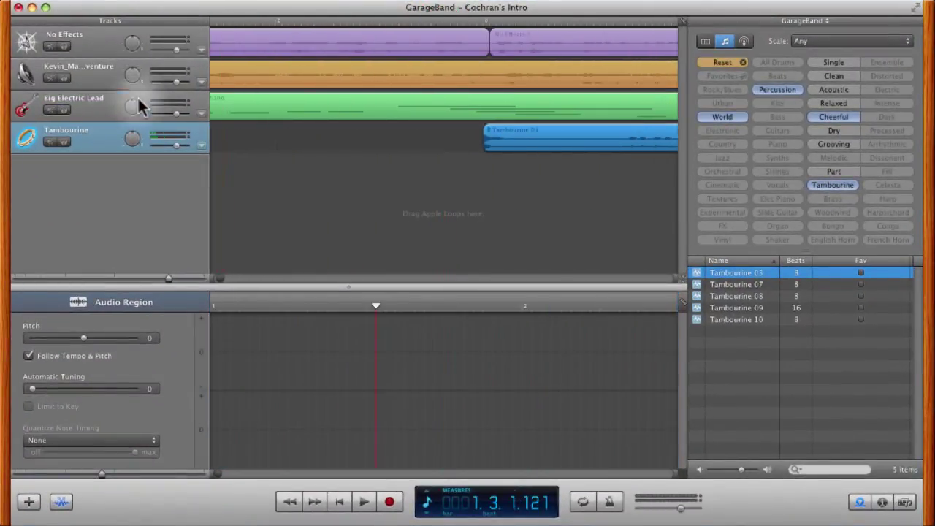
{"action": "left_click_drag", "start_coordinate": [528, 144], "coordinate": [133, 142]}
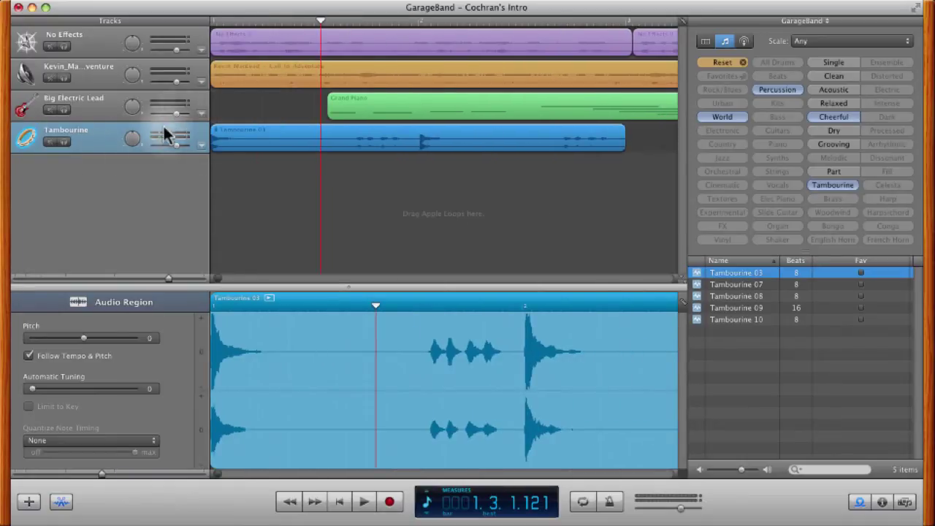
Solo the Tambourine track and play it from the song start to hear it alone
{"action": "left_click", "coordinate": [64, 143]}
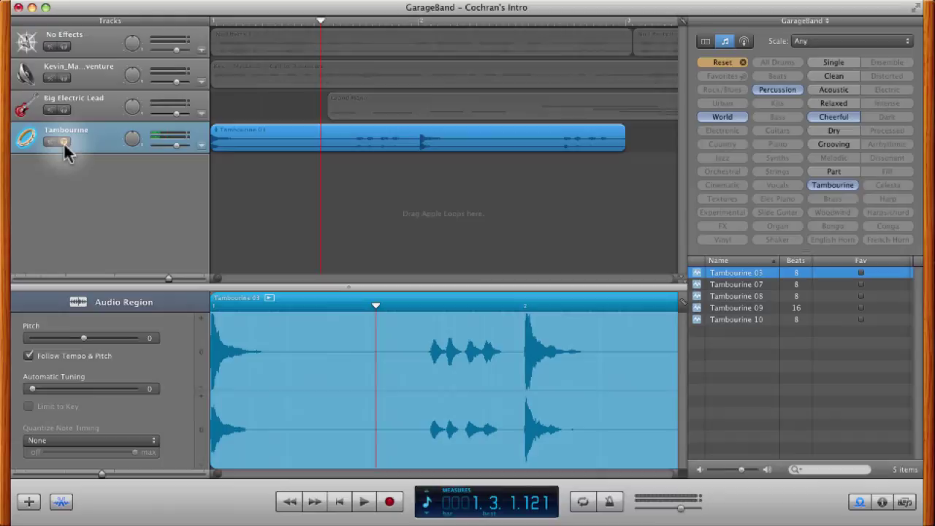
{"action": "left_click_drag", "start_coordinate": [319, 20], "coordinate": [184, 30]}
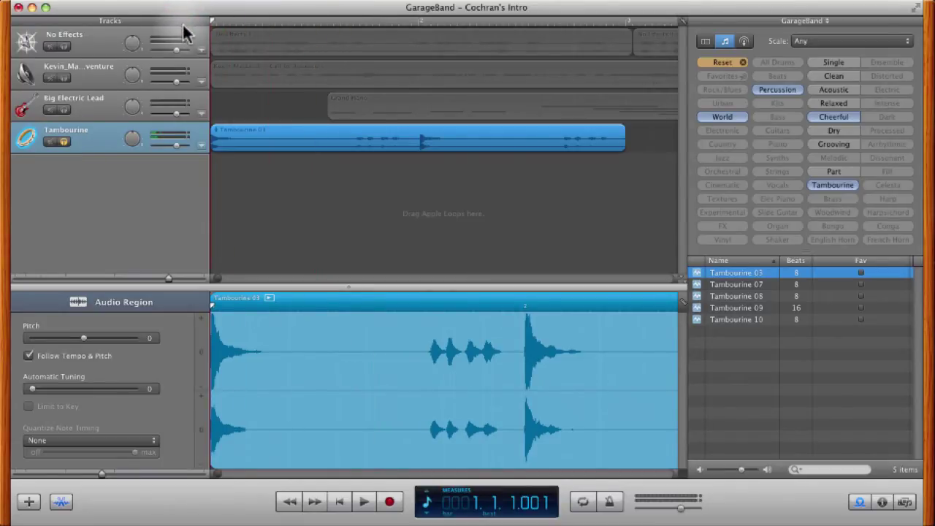
{"action": "key", "text": "space"}
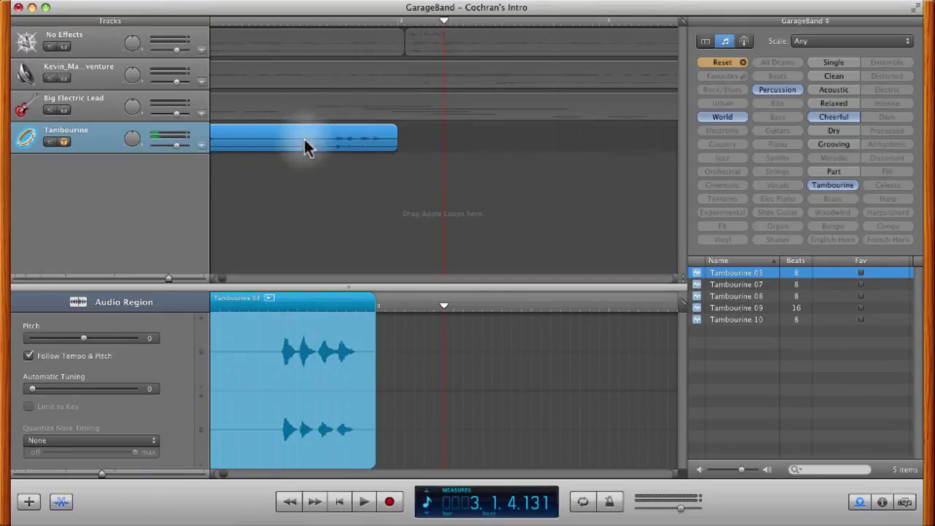
{"action": "left_click_drag", "start_coordinate": [443, 21], "coordinate": [268, 21]}
{"action": "key", "text": "Home"}
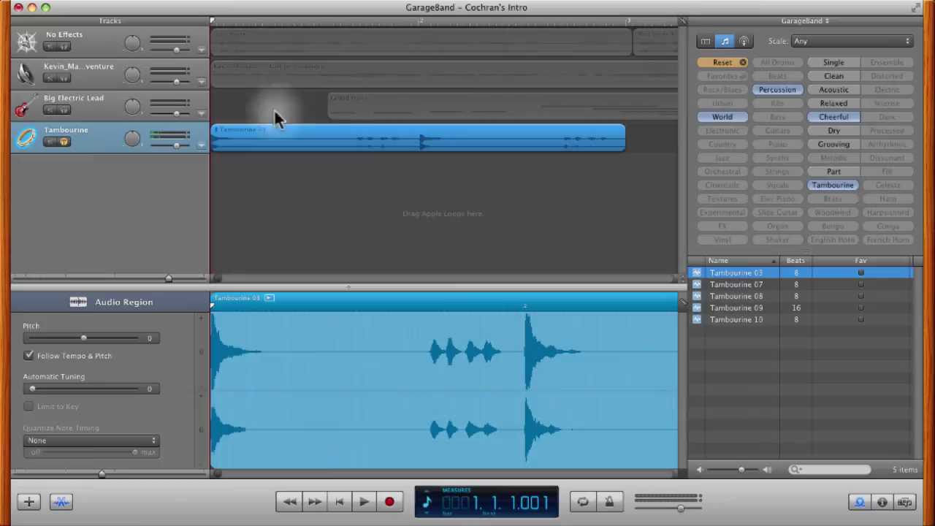
Replace the Tambourine 03 region with the Exotic Beat 06 drum-kit loop at bar 1
{"action": "key", "text": "Delete"}
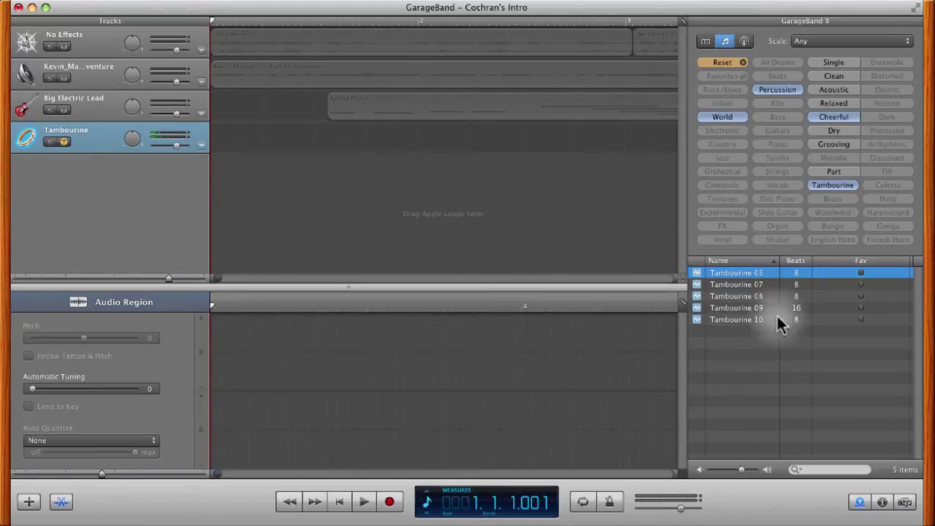
{"action": "left_click", "coordinate": [722, 62]}
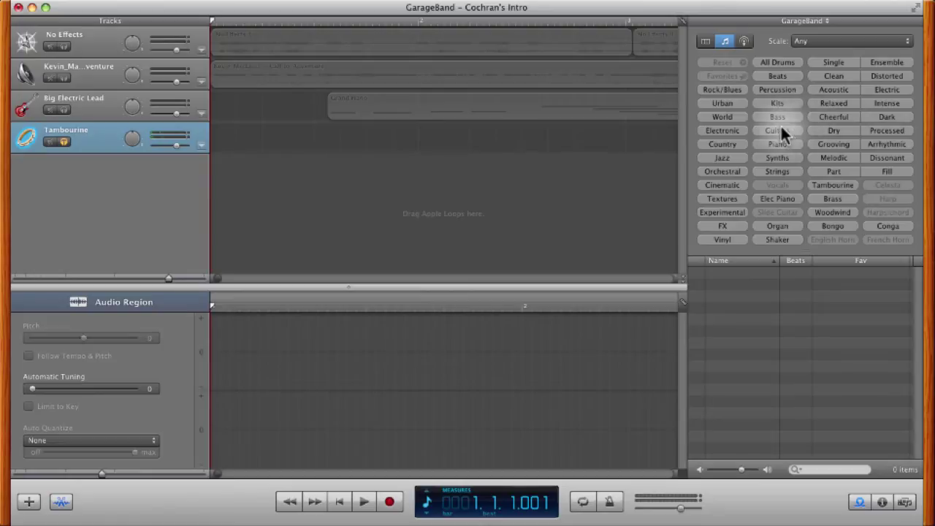
{"action": "left_click", "coordinate": [779, 104]}
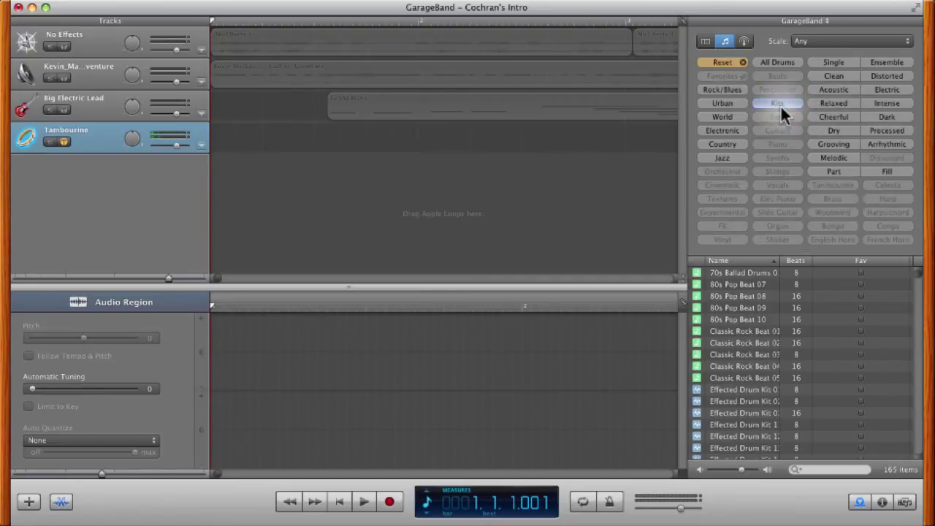
{"action": "scroll", "coordinate": [823, 338], "scroll_direction": "down", "scroll_amount": 3}
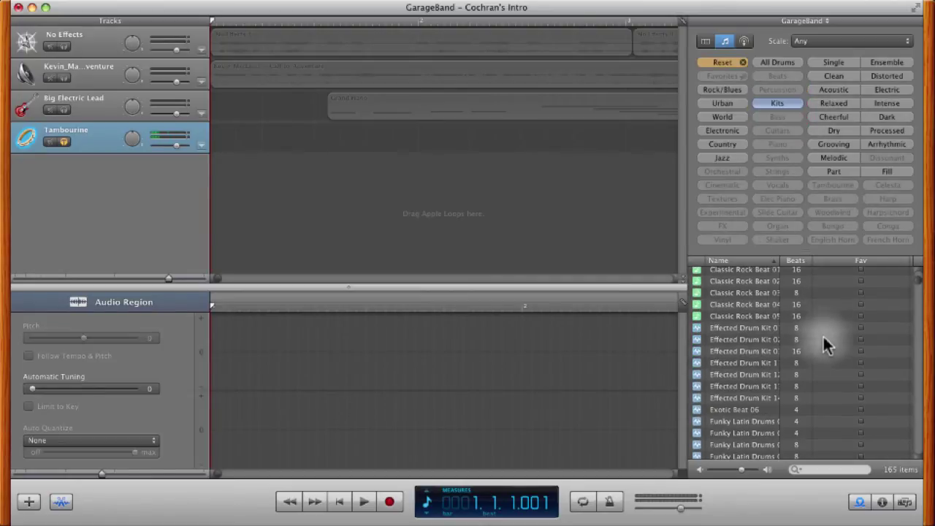
{"action": "left_click", "coordinate": [745, 409]}
{"action": "left_click_drag", "start_coordinate": [744, 408], "coordinate": [221, 136]}
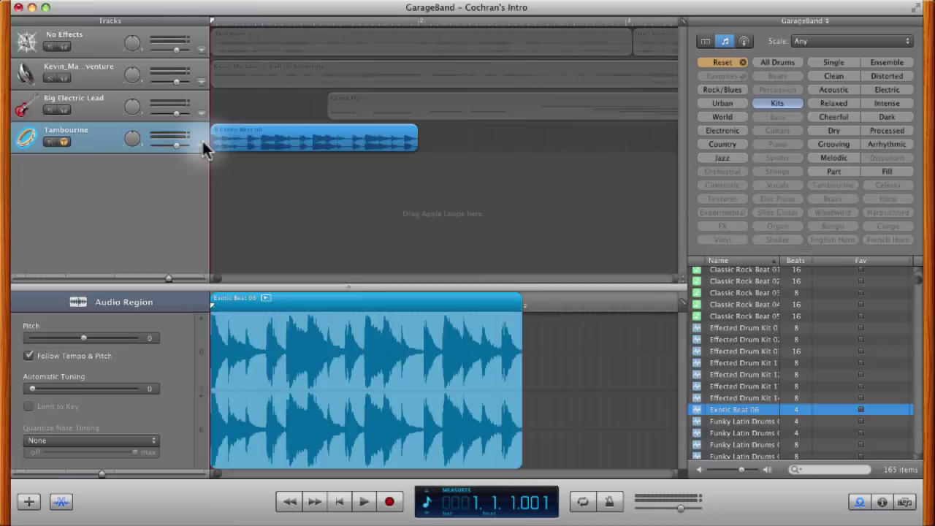
Play the Exotic Beat 06 loop and drag its loop handle right so it repeats further along the track
{"action": "key", "text": "space"}
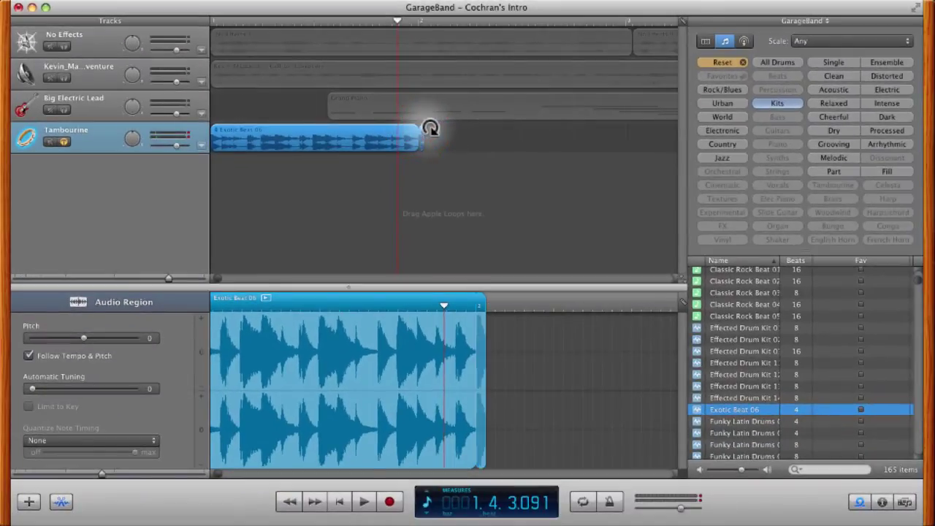
{"action": "left_click_drag", "start_coordinate": [431, 128], "coordinate": [588, 139]}
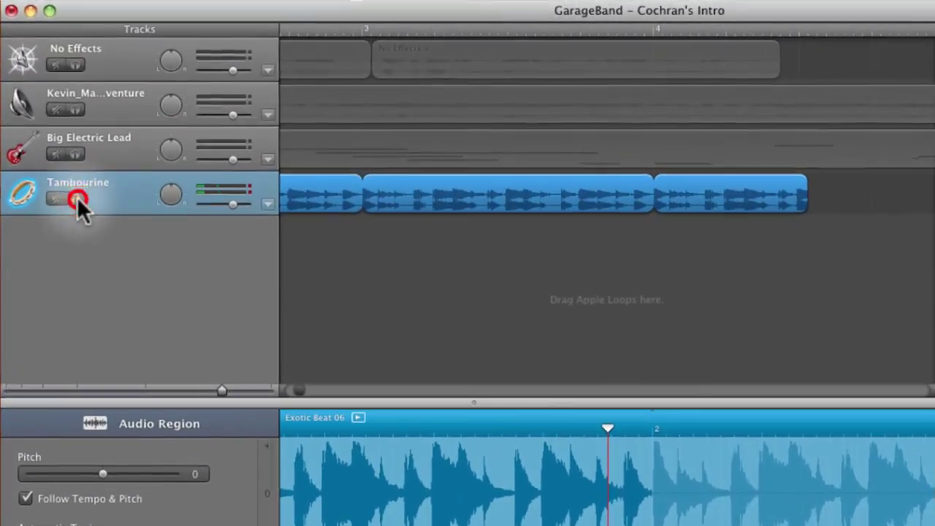
Unsolo the Tambourine track and play the whole song from the start with all four tracks
{"action": "left_click", "coordinate": [65, 141]}
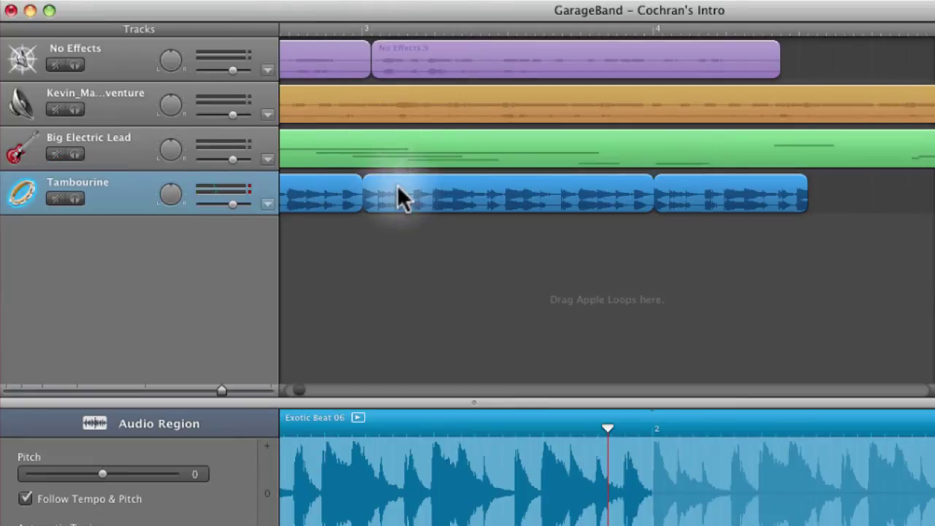
{"action": "left_click", "coordinate": [382, 144]}
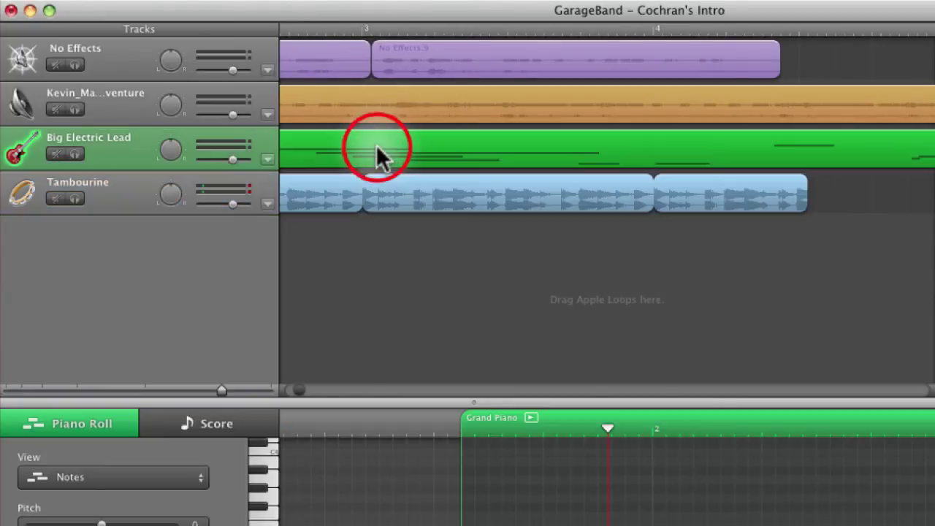
{"action": "left_click", "coordinate": [380, 99]}
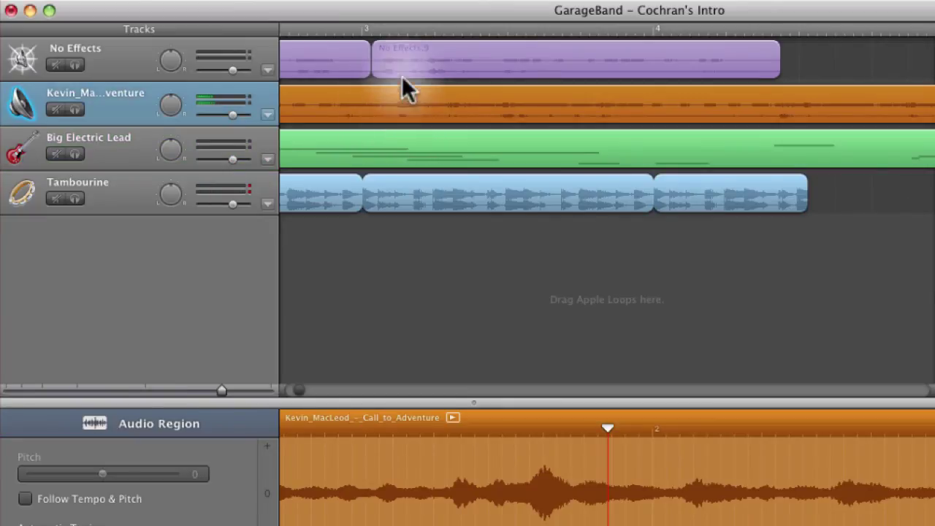
{"action": "left_click", "coordinate": [445, 62]}
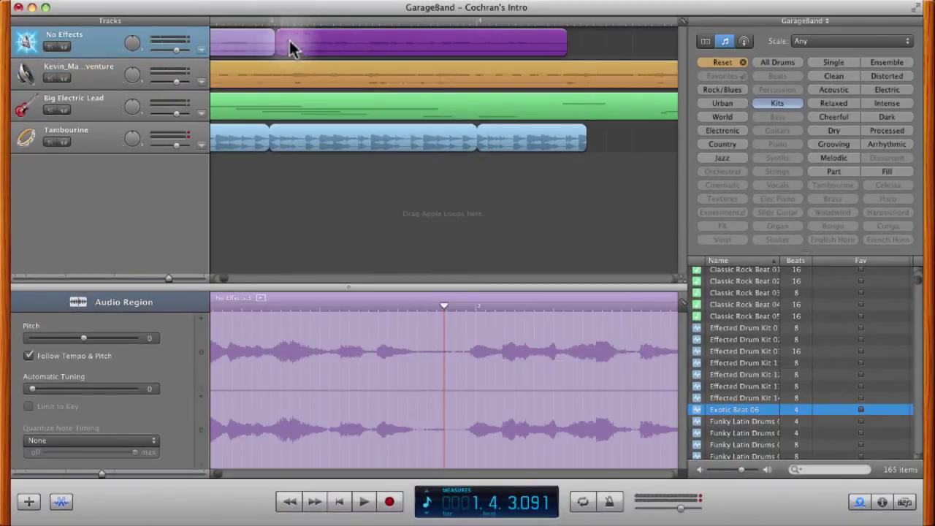
{"action": "left_click", "coordinate": [340, 503]}
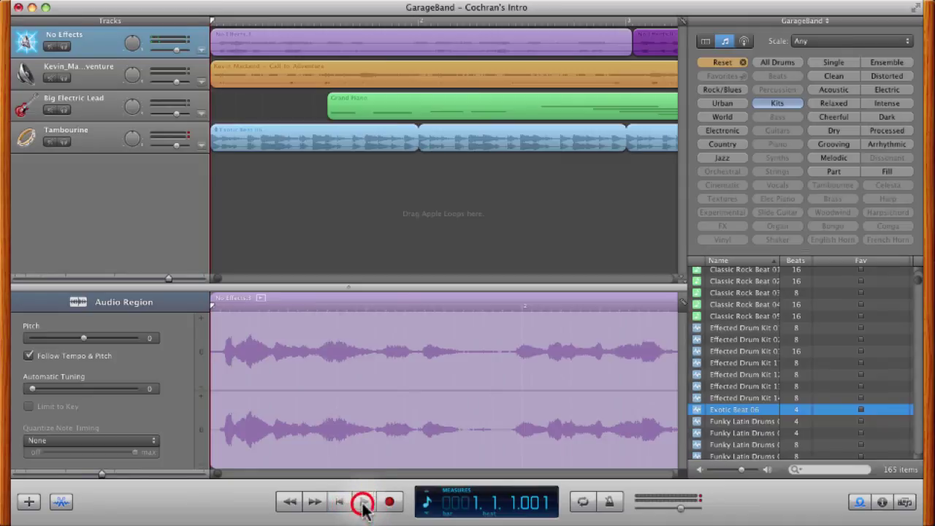
{"action": "left_click", "coordinate": [363, 508]}
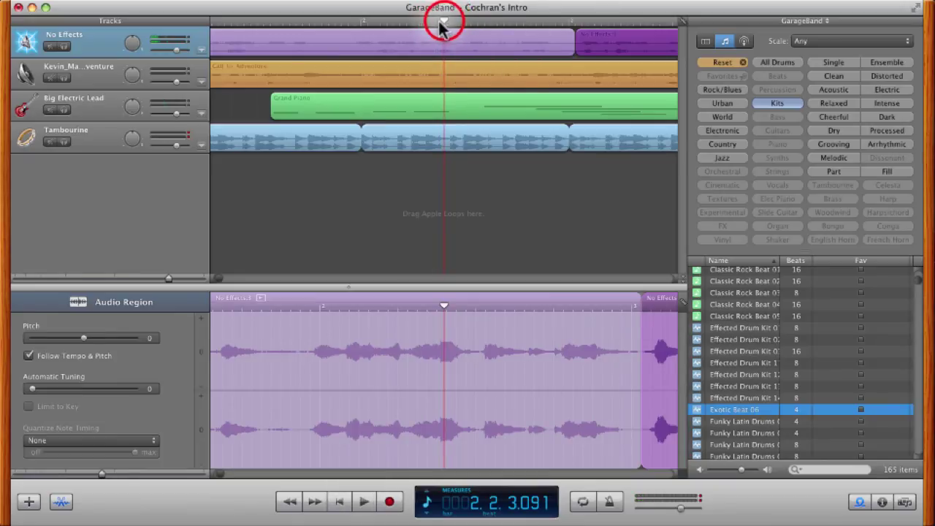
{"action": "left_click_drag", "start_coordinate": [441, 24], "coordinate": [147, 42]}
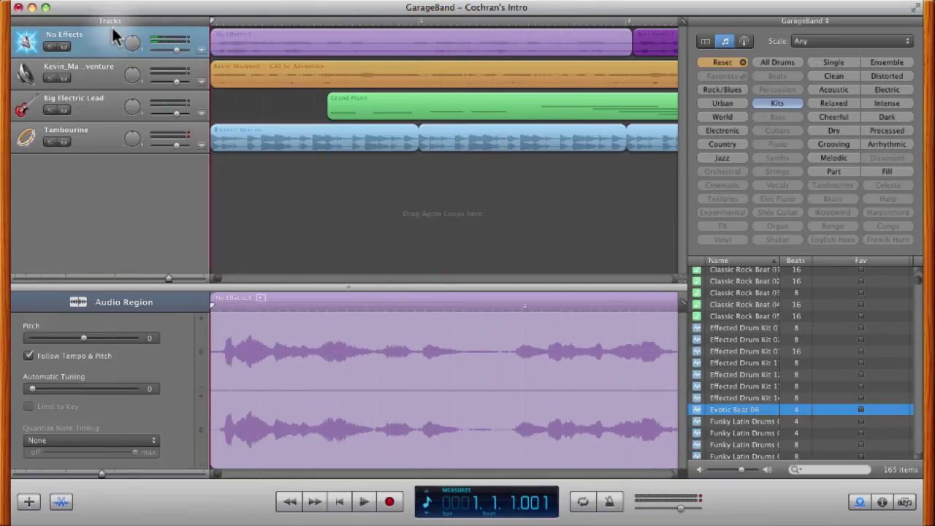